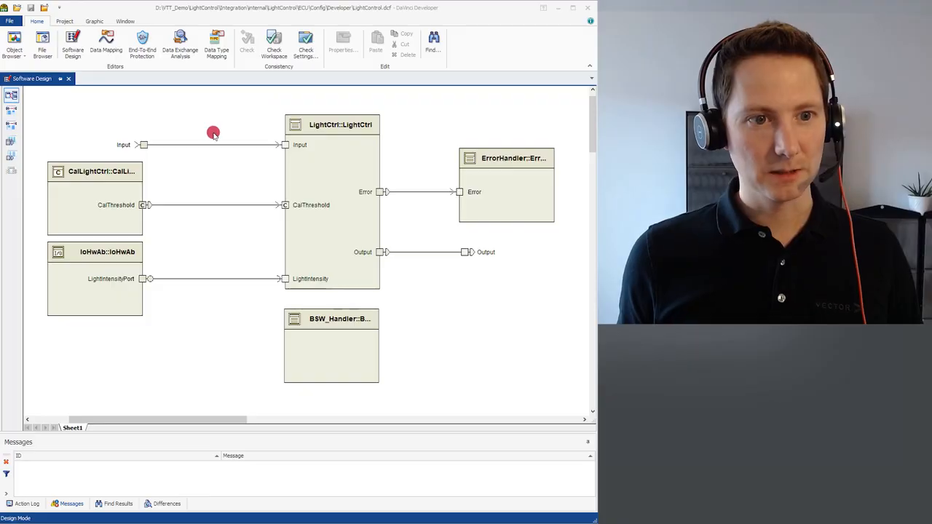
Step: Delete the CalLightCtrl component and confirm, leaving LightCtrl's CalThreshold port open
right_click(133, 188)
click(152, 368)
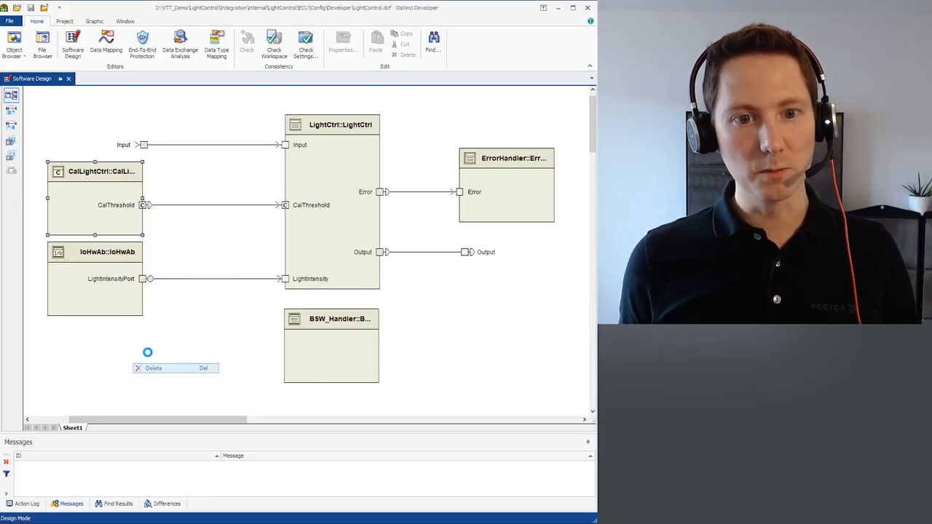
click(304, 285)
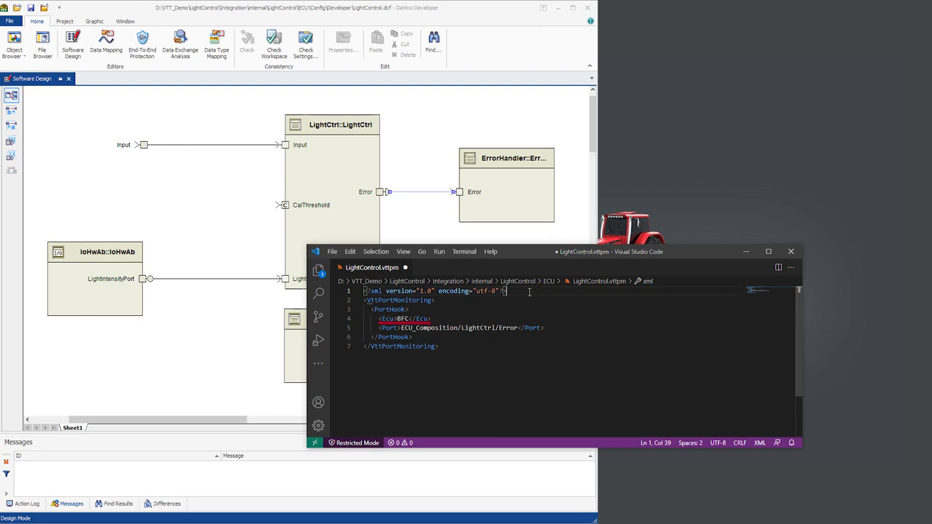
Step: Highlight the ECU name BFC and the monitored LightCtrl Error port path in LightControl.vttpm
double_click(403, 318)
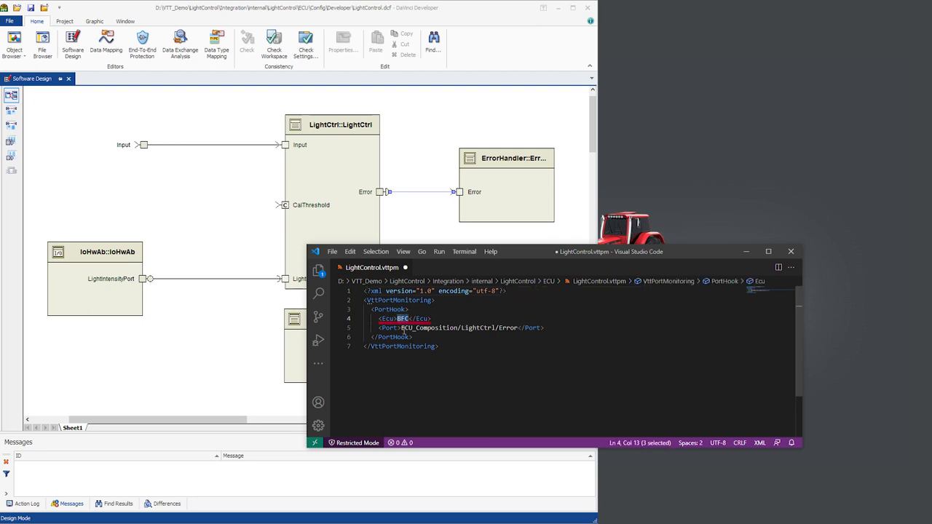
drag(402, 328, 502, 328)
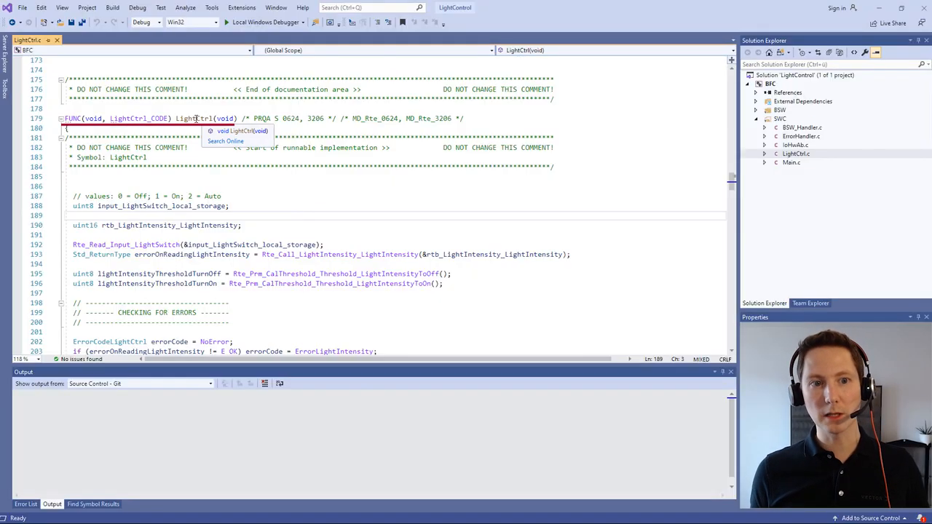
Step: Select the Rte_Prm_CalThreshold_Threshold_LightIntensityToOff call in the LightCtrl runnable of LightCtrl.c
click(198, 119)
click(300, 228)
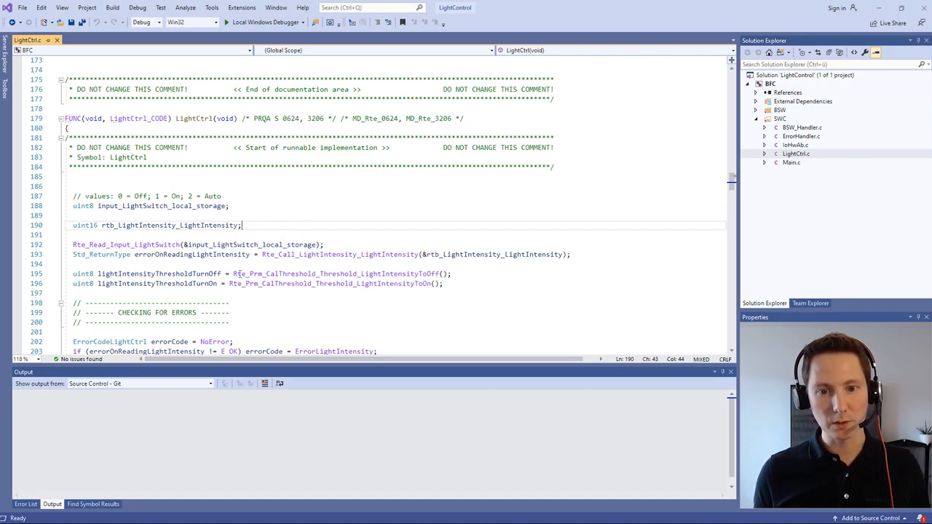
double_click(335, 274)
drag(399, 273, 455, 273)
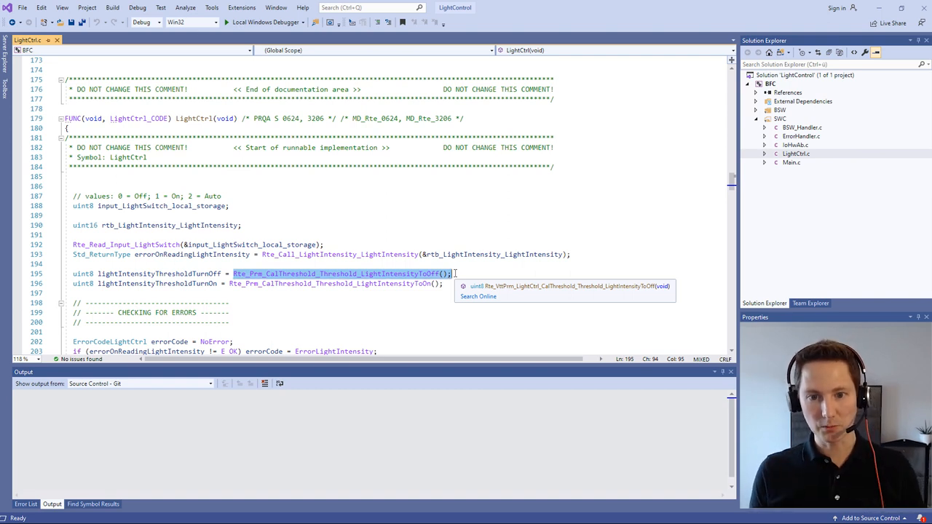
click(421, 274)
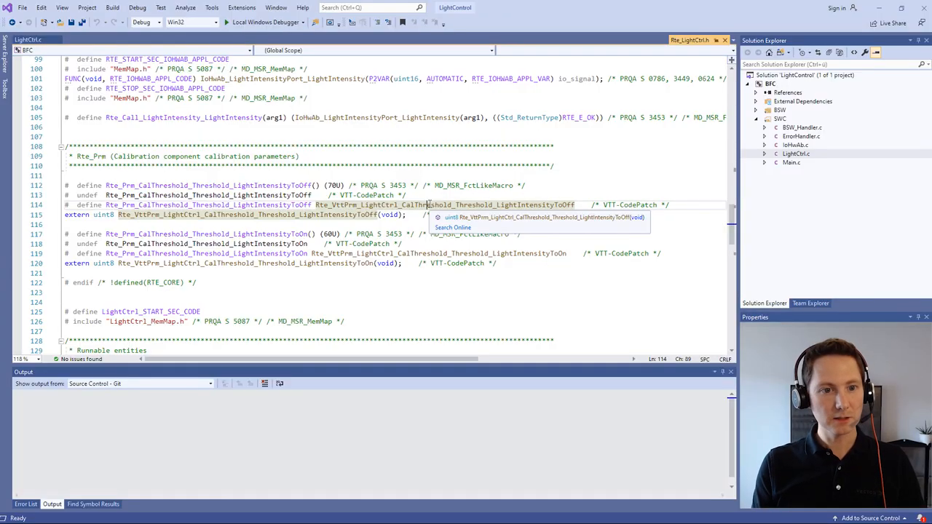
Step: Mark the hook body reading the CANoe system variable, then navigate back to LightCtrl.c
drag(124, 244, 54, 228)
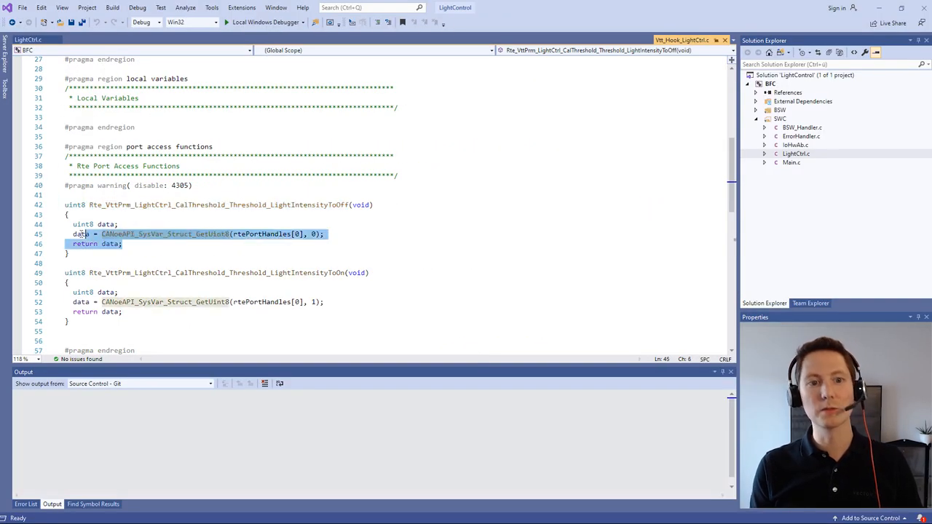
click(142, 213)
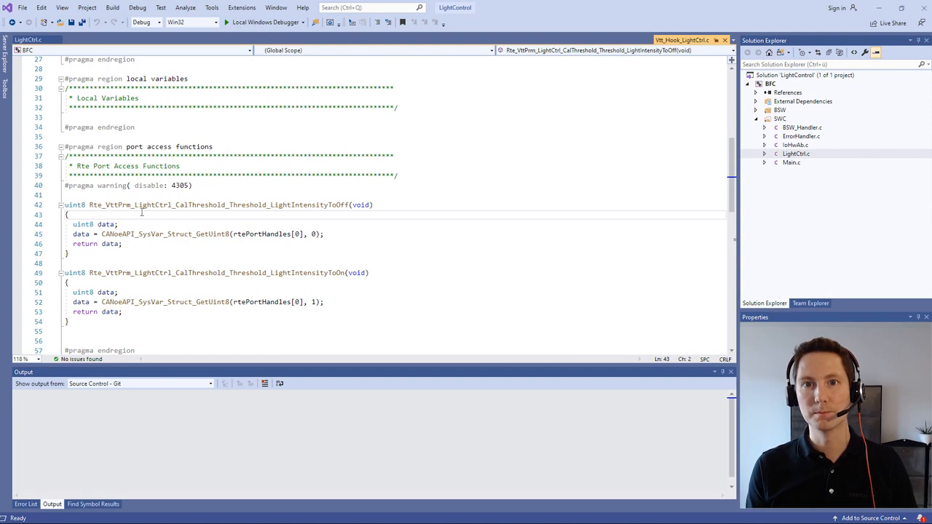
key(ctrl+minus)
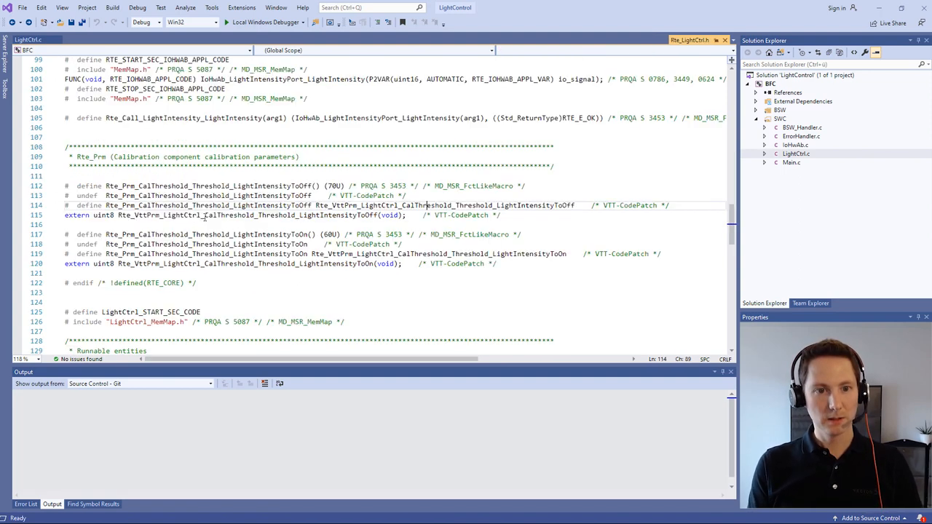
key(ctrl+minus)
Step: Highlight the threshold-off calibration read again in the LightCtrl runnable
click(277, 233)
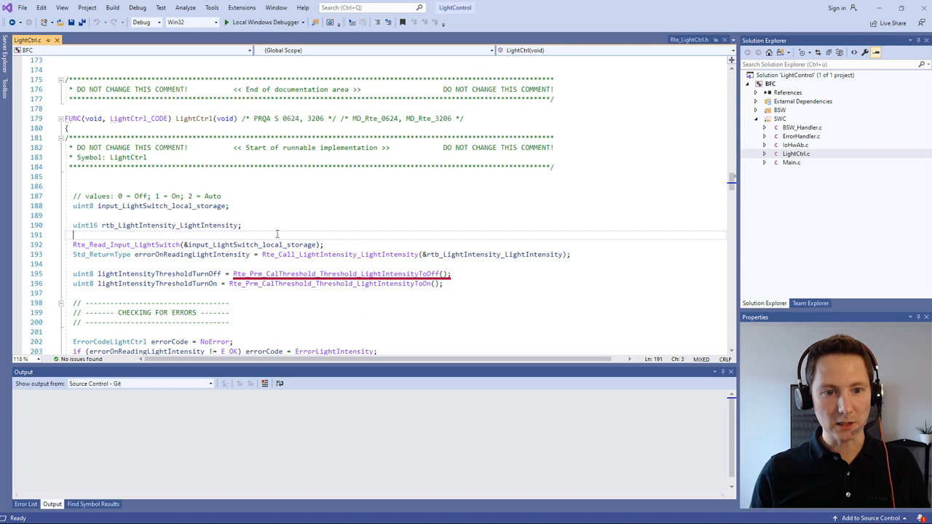
drag(234, 274, 452, 275)
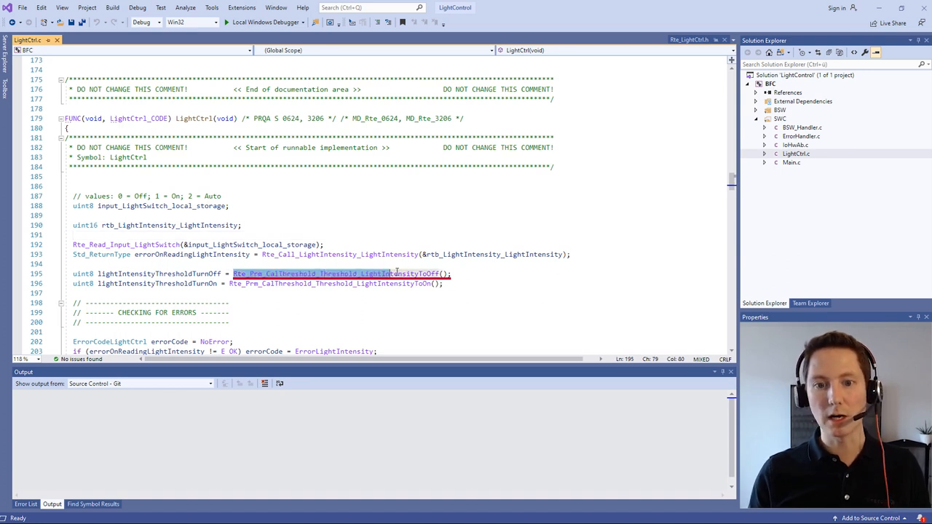
click(463, 274)
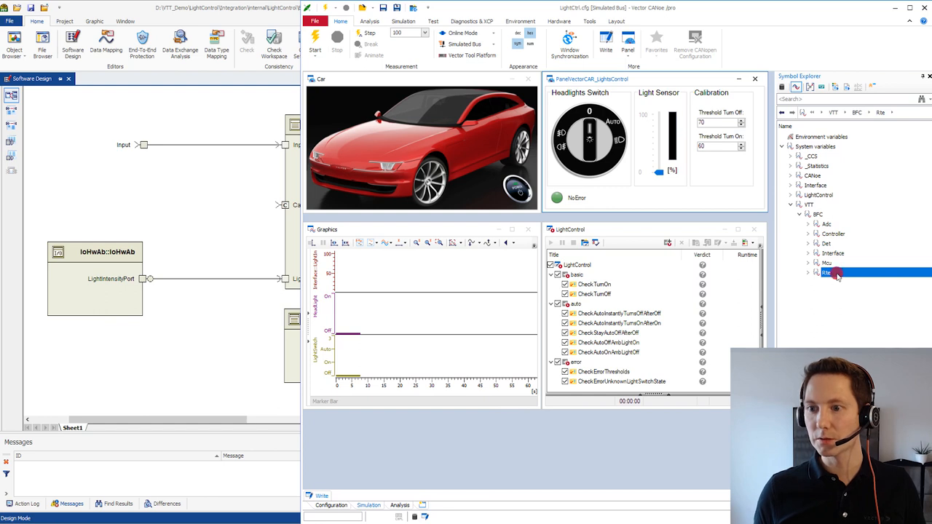
Step: Expand VTT > BFC > Rte > Swc_ECU_Composition > Swc_LightCtrl to the Error and CalThreshold port variables
click(823, 204)
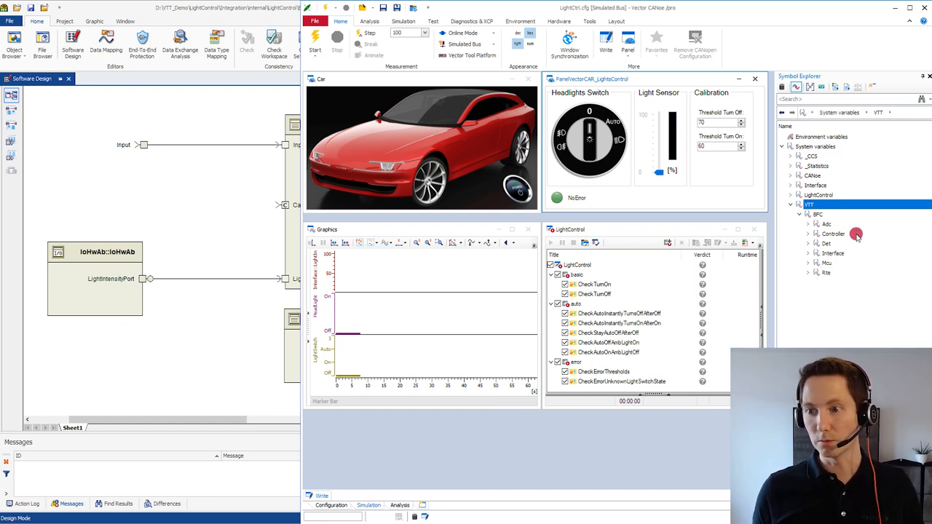
click(831, 274)
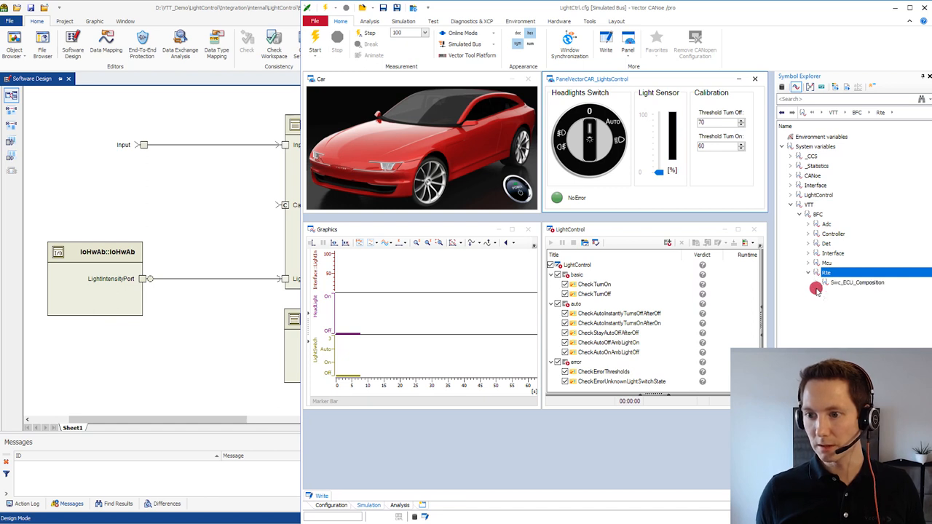
double_click(819, 282)
click(861, 302)
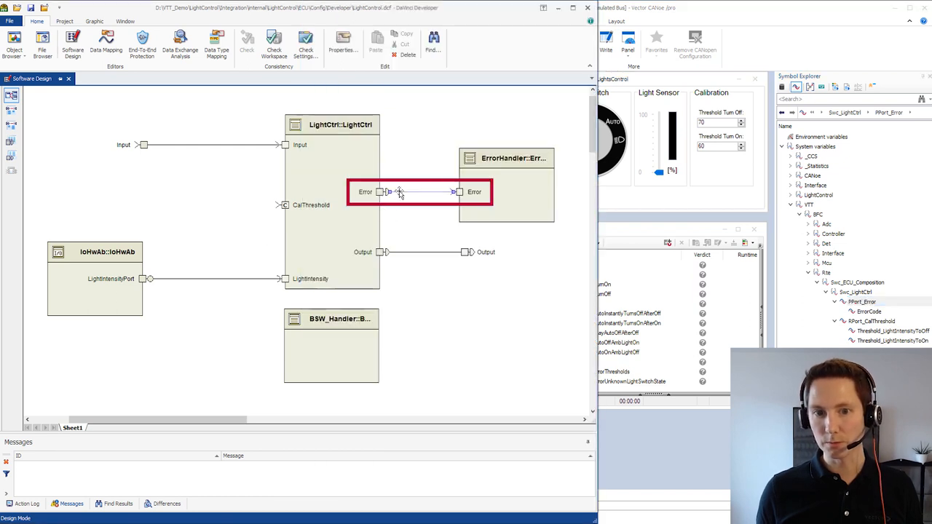
click(866, 321)
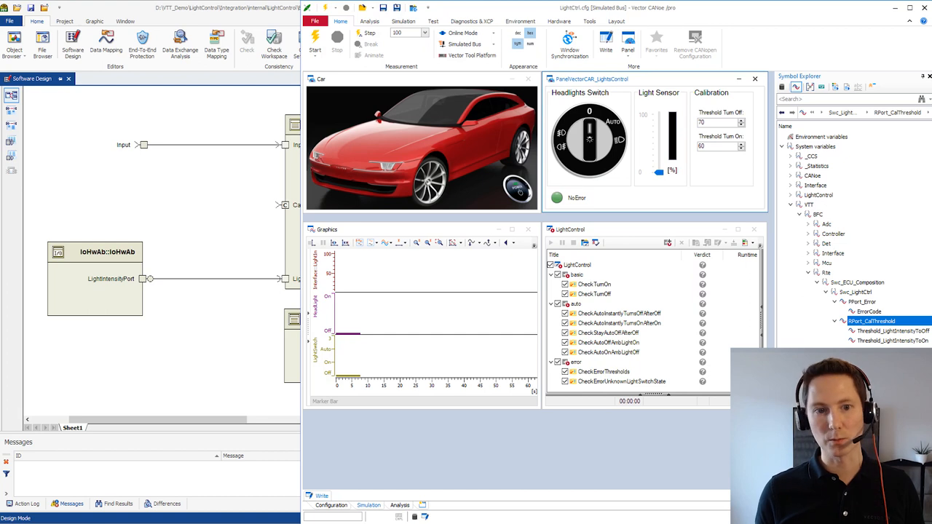
click(257, 226)
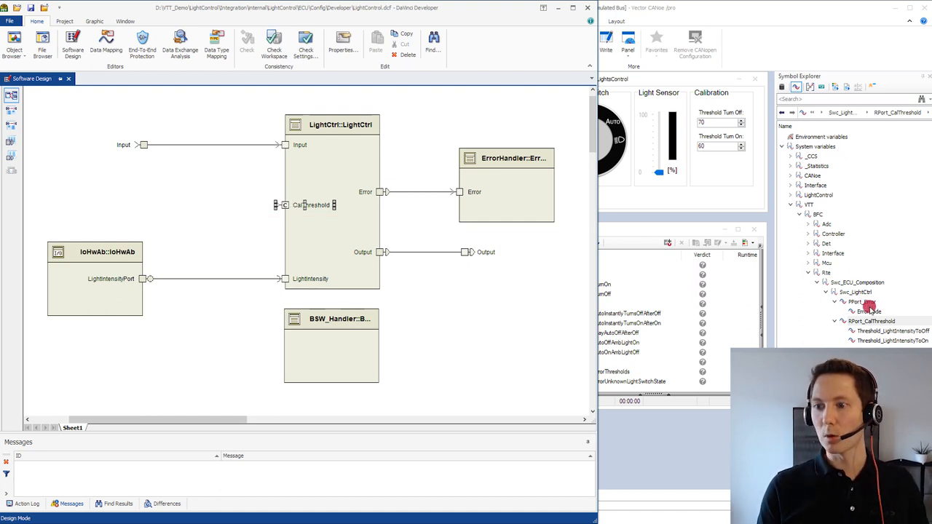
Step: Select ErrorCode together with the ThresholdTurnOff and ThresholdTurnOn variables
click(871, 311)
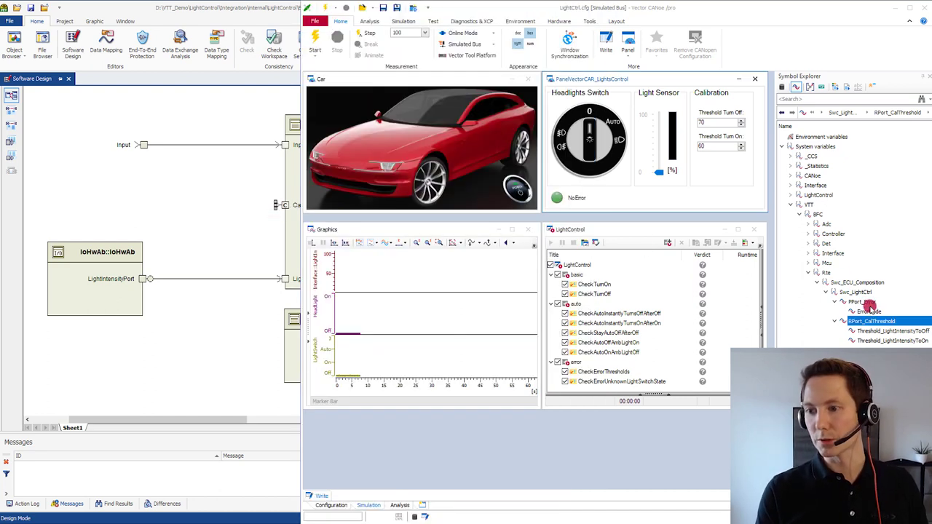
ctrl+click(896, 332)
ctrl+click(898, 342)
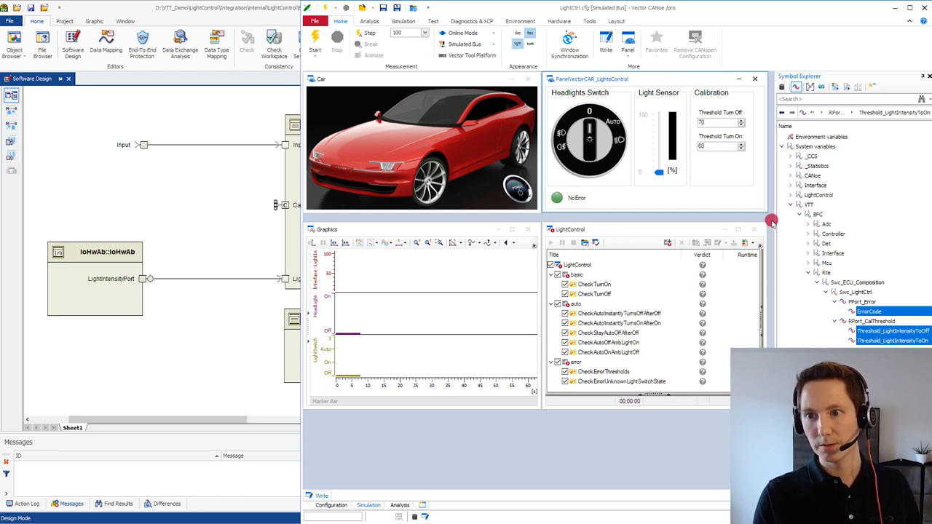
Step: Pick the threshold-off and ErrorCode variables and start the virtual ECU measurement with F9
click(882, 331)
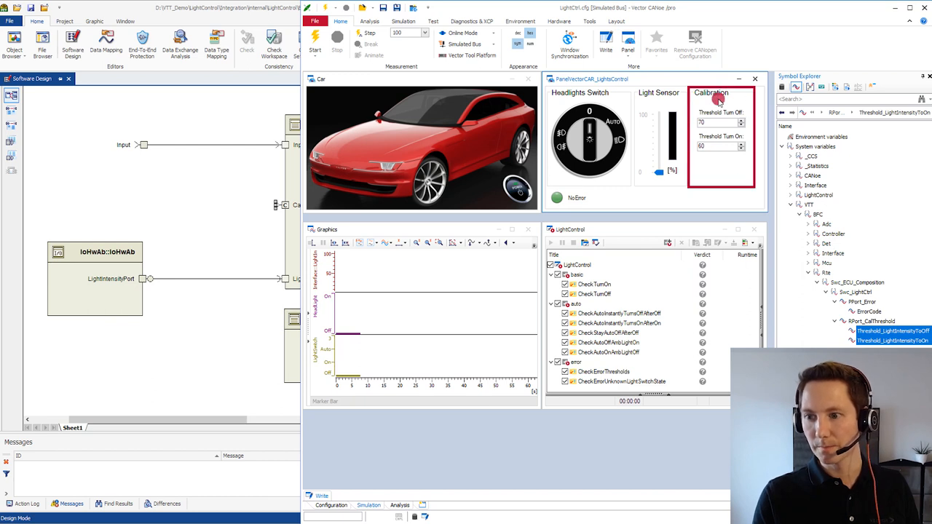
click(869, 312)
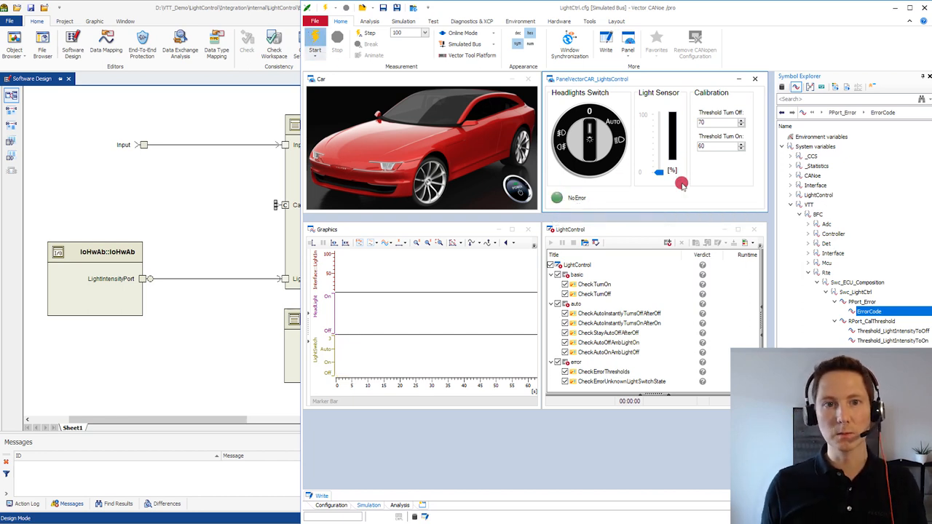
key(F9)
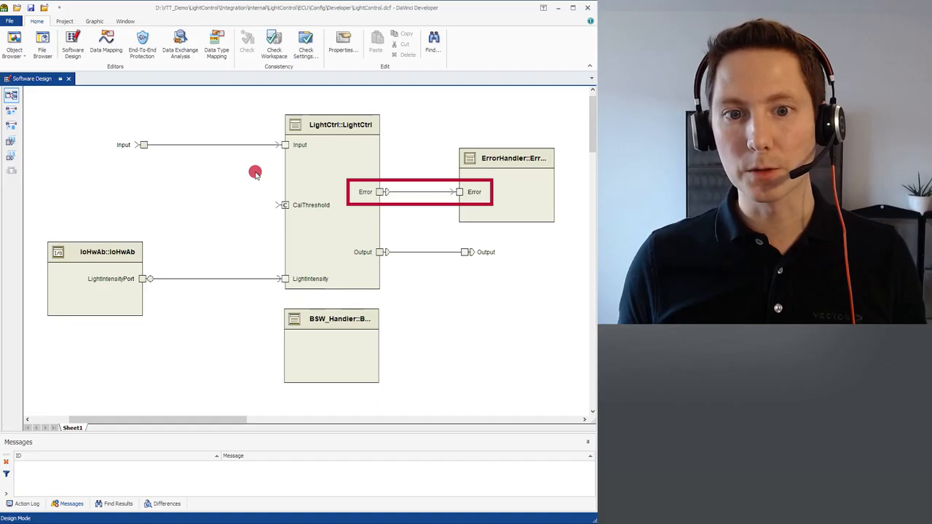
Step: Select the Error connector between LightCtrl and ErrorHandler in the design diagram
click(416, 192)
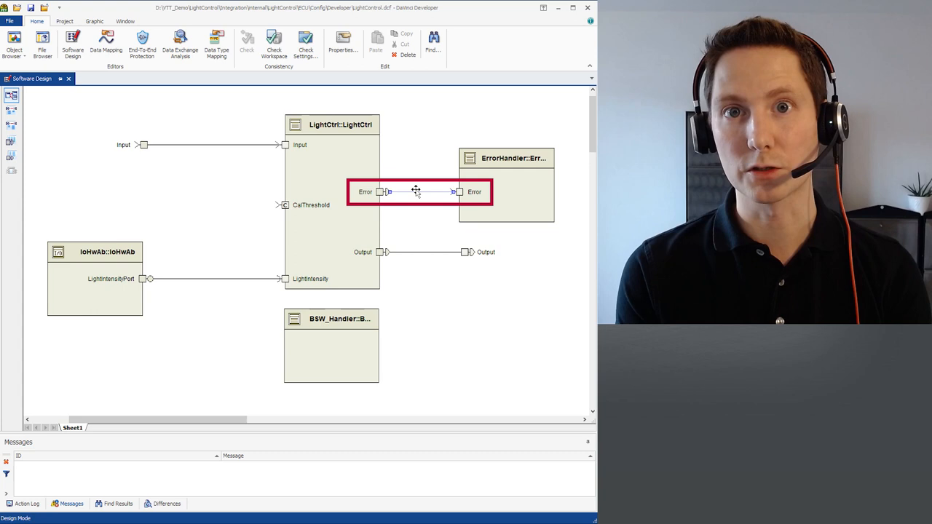